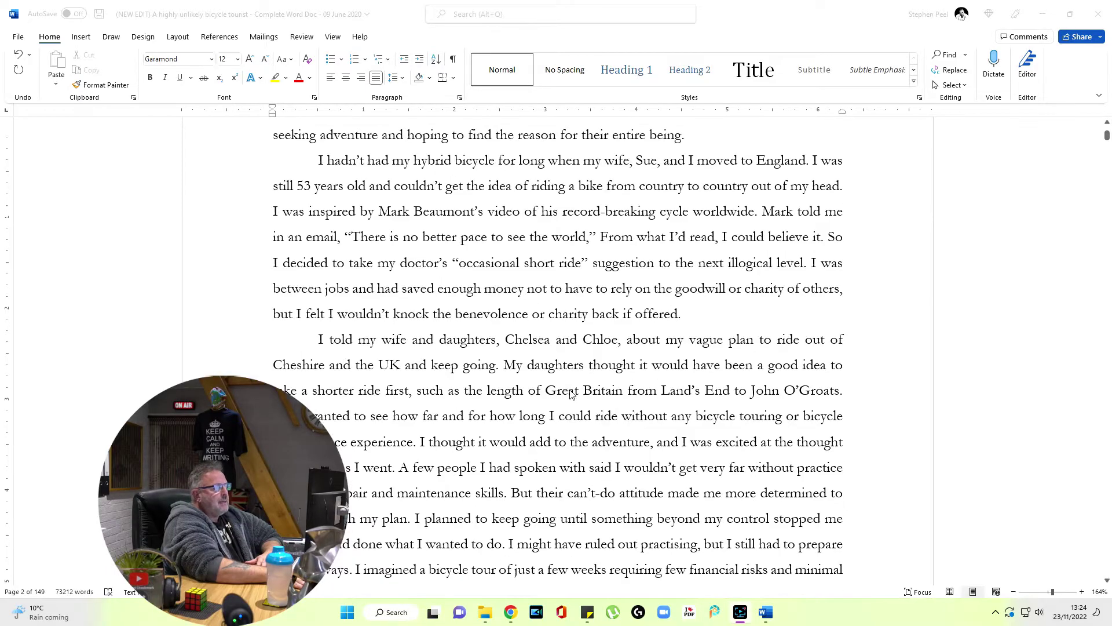
Select the stray line 'seeking adventure…' at the top of page 2 to inspect it
{"action": "scroll", "coordinate": [571, 394], "scroll_direction": "up", "scroll_amount": 2}
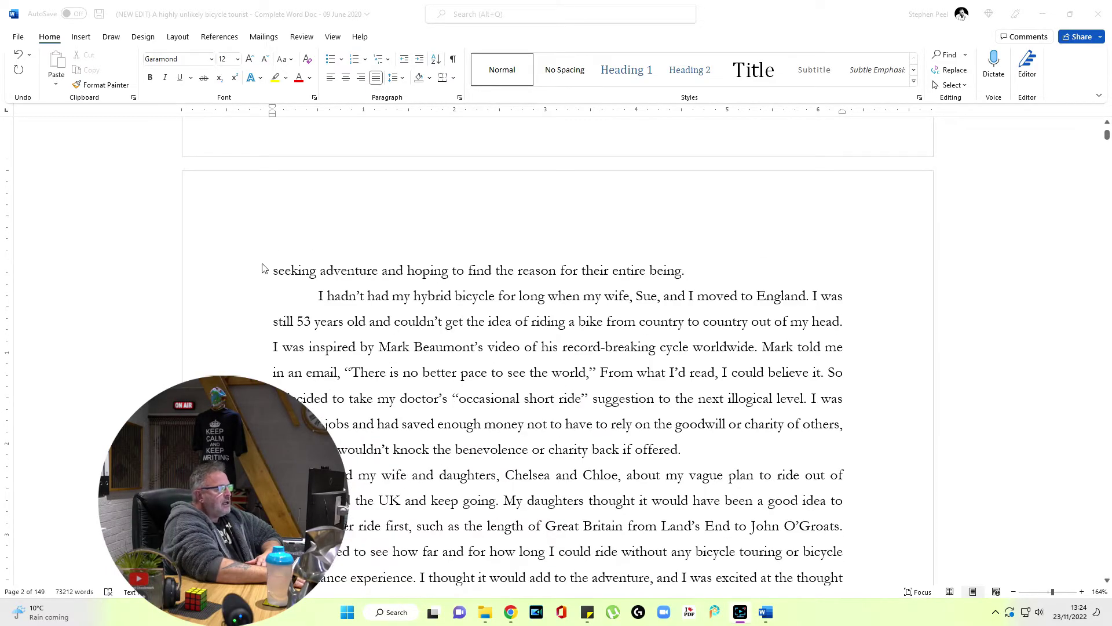
{"action": "key", "text": "alt+Tab"}
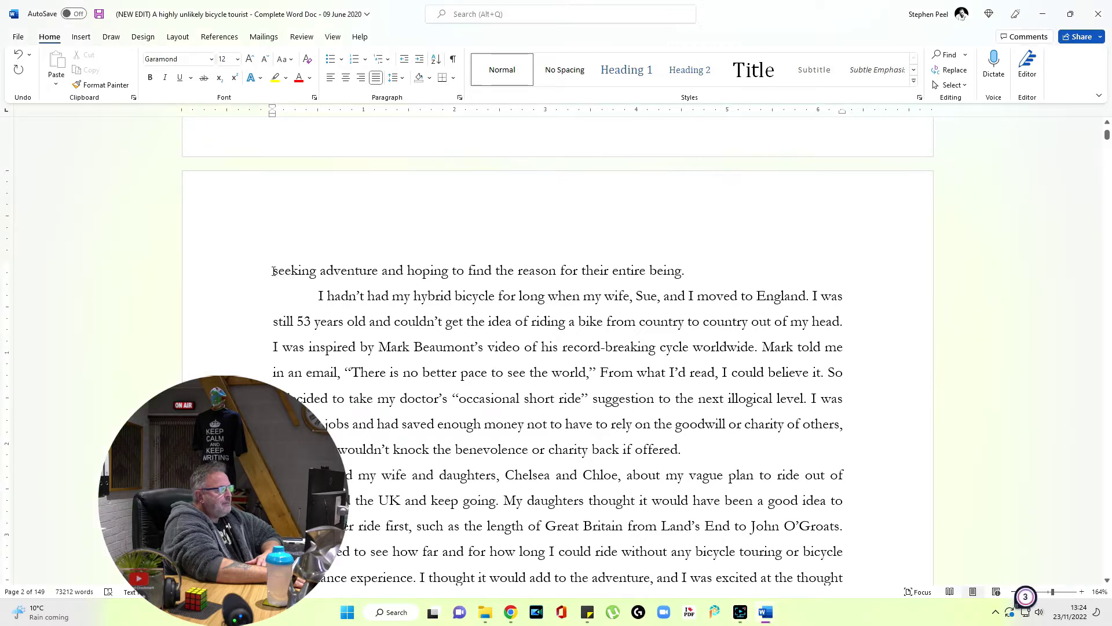
{"action": "left_click_drag", "start_coordinate": [282, 271], "coordinate": [690, 271]}
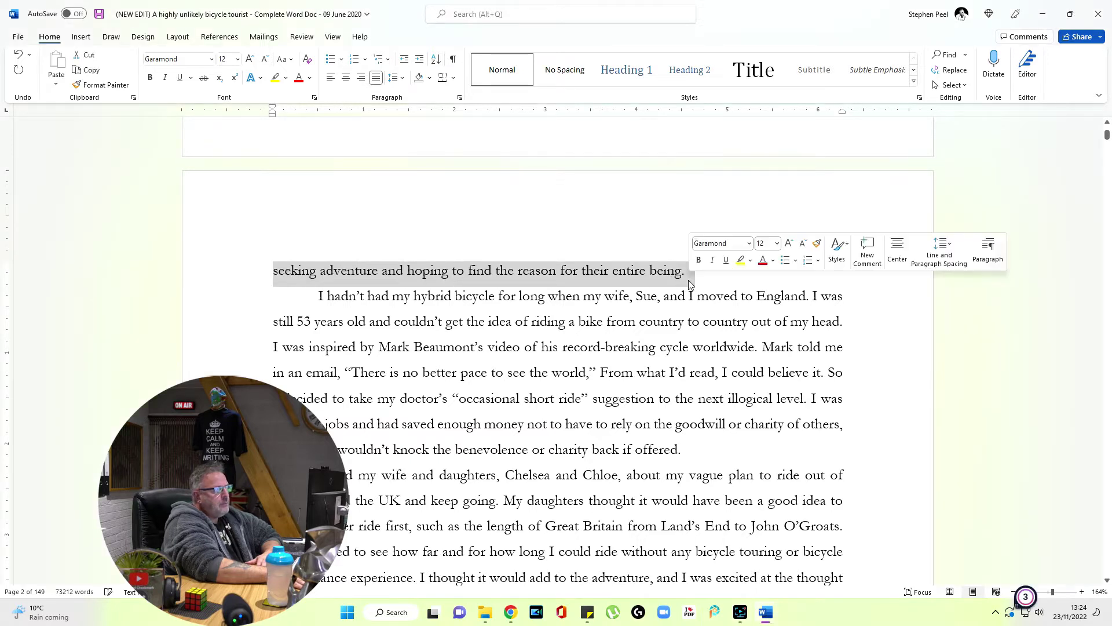
{"action": "scroll", "coordinate": [661, 285], "scroll_direction": "up", "scroll_amount": 5}
{"action": "scroll", "coordinate": [643, 290], "scroll_direction": "down", "scroll_amount": 1}
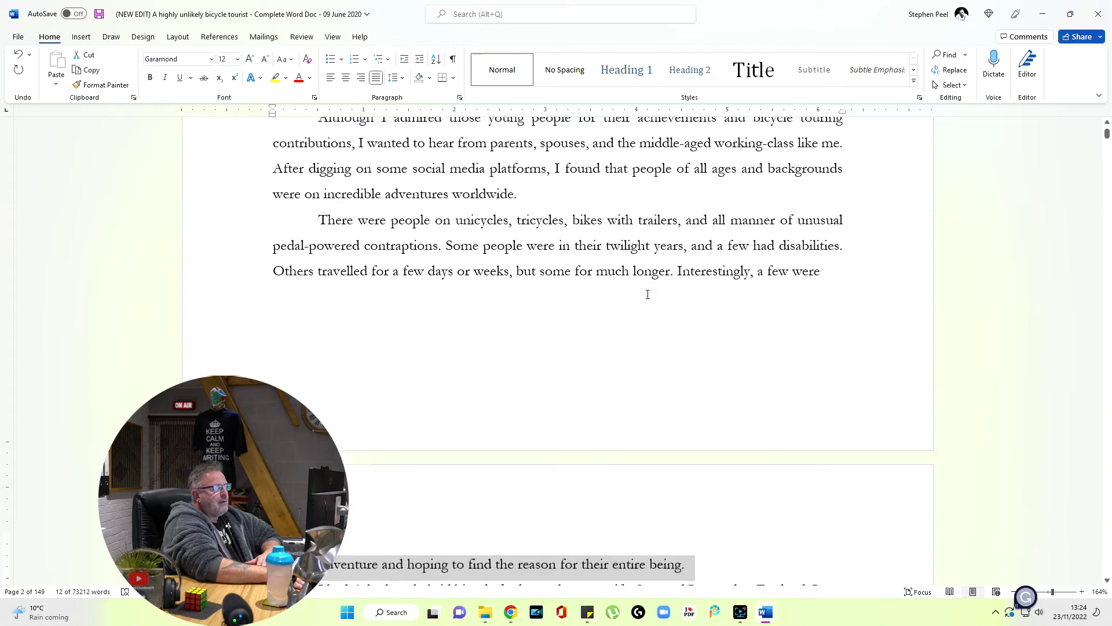
{"action": "scroll", "coordinate": [637, 272], "scroll_direction": "down", "scroll_amount": 4}
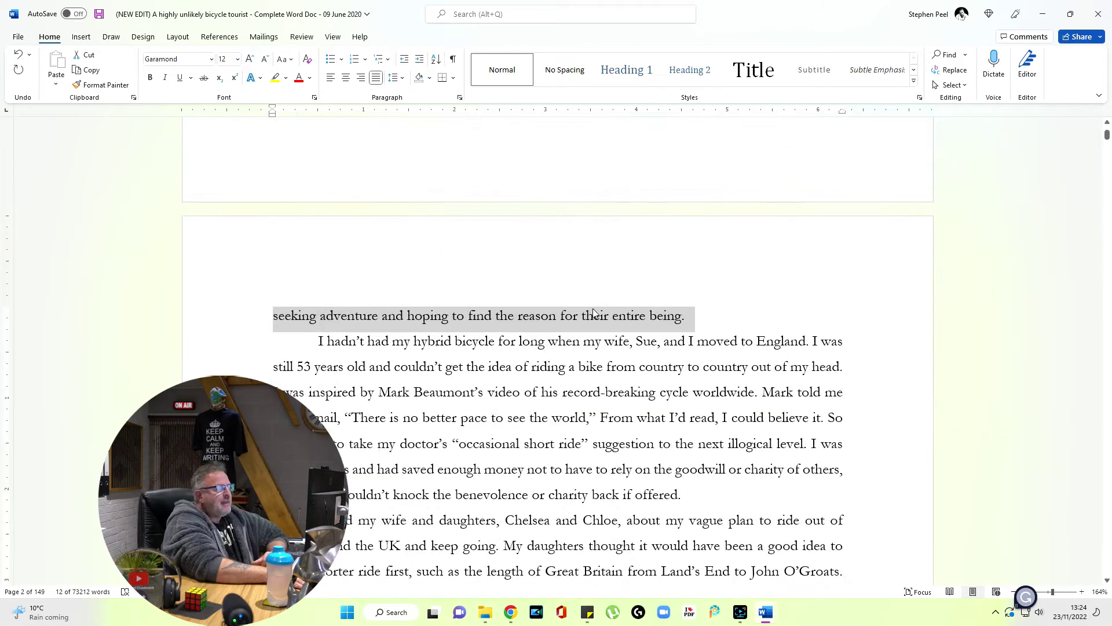
{"action": "left_click", "coordinate": [591, 318]}
Add a break after 'worldwide.' to push the unicycles paragraph onto page 2, then undo it
{"action": "scroll", "coordinate": [554, 341], "scroll_direction": "up", "scroll_amount": 4}
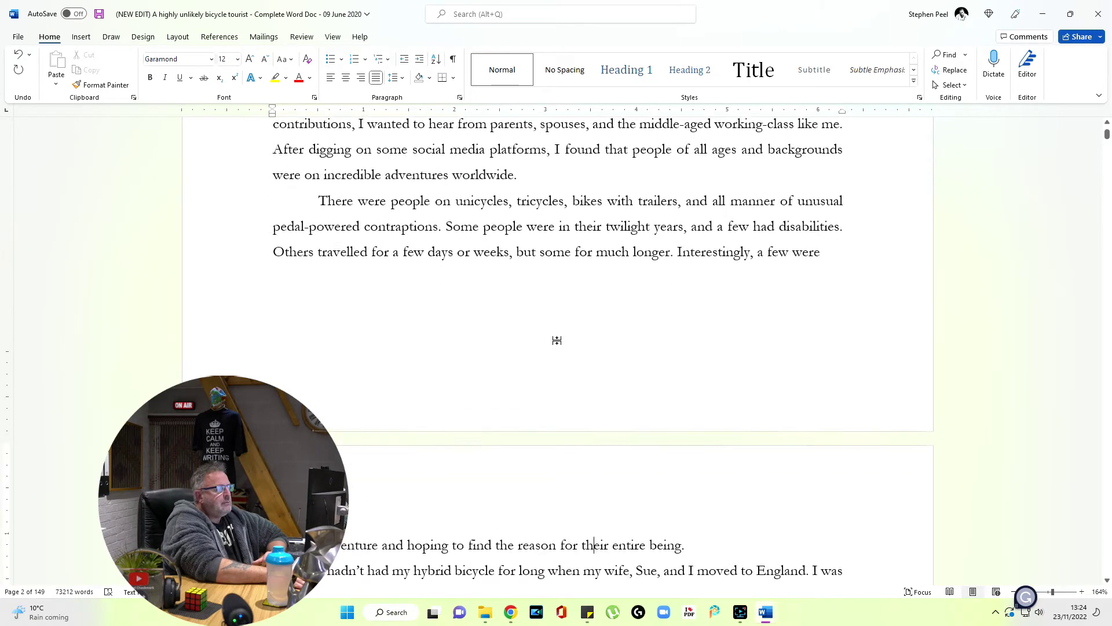
{"action": "scroll", "coordinate": [561, 393], "scroll_direction": "down", "scroll_amount": 3}
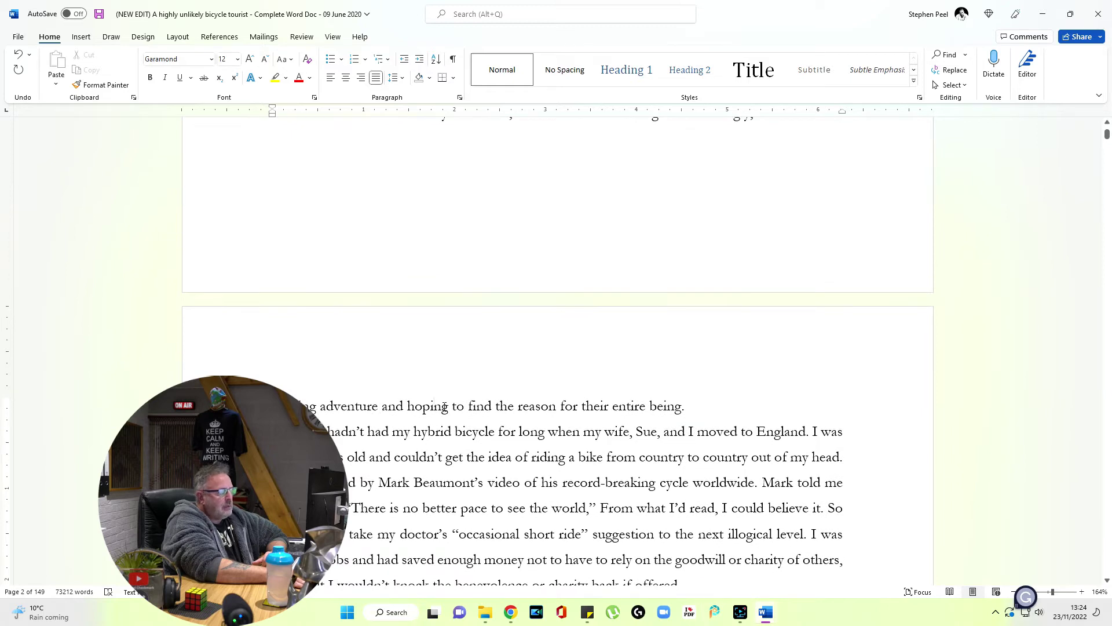
{"action": "scroll", "coordinate": [612, 404], "scroll_direction": "up", "scroll_amount": 3}
{"action": "scroll", "coordinate": [665, 394], "scroll_direction": "down", "scroll_amount": 3}
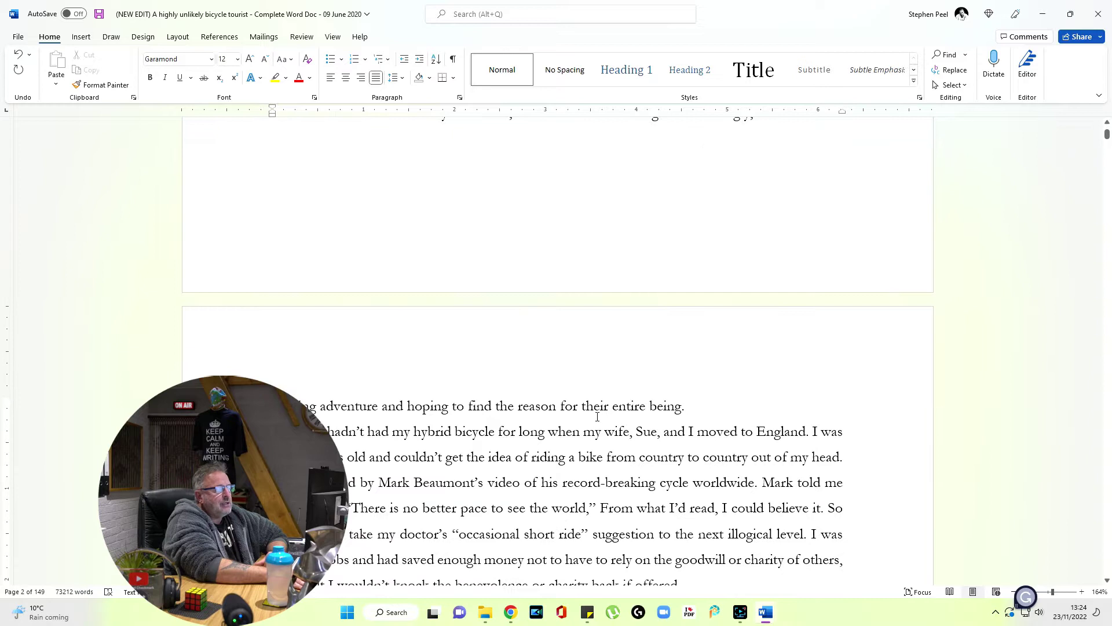
{"action": "scroll", "coordinate": [556, 214], "scroll_direction": "up", "scroll_amount": 3}
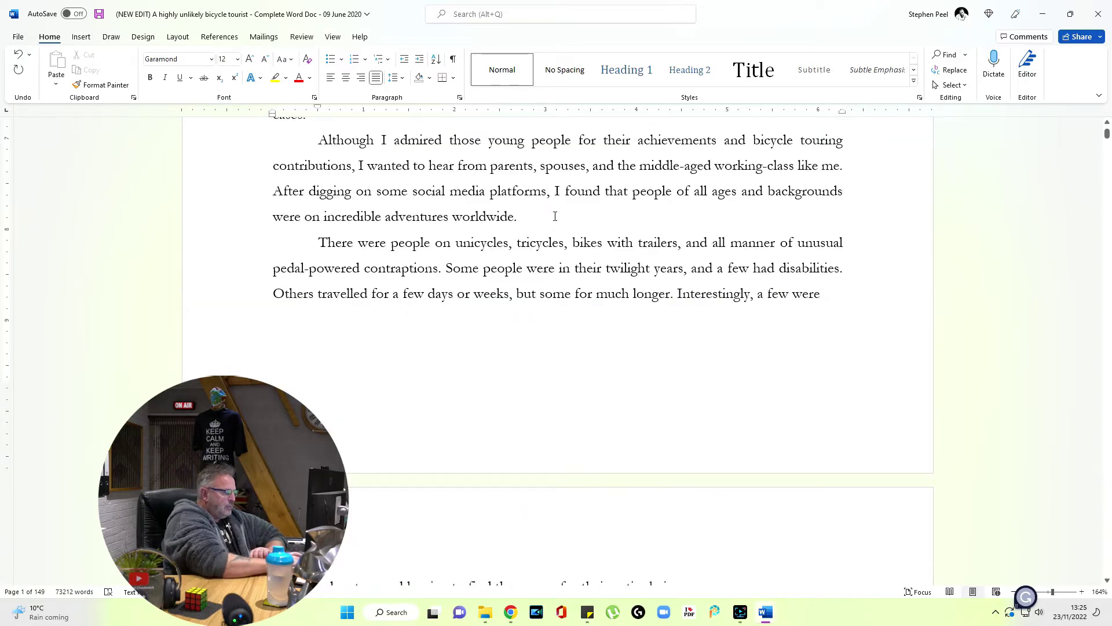
{"action": "key", "text": "Return"}
{"action": "key", "text": "Return"}
{"action": "key", "text": "Return"}
{"action": "key", "text": "Return"}
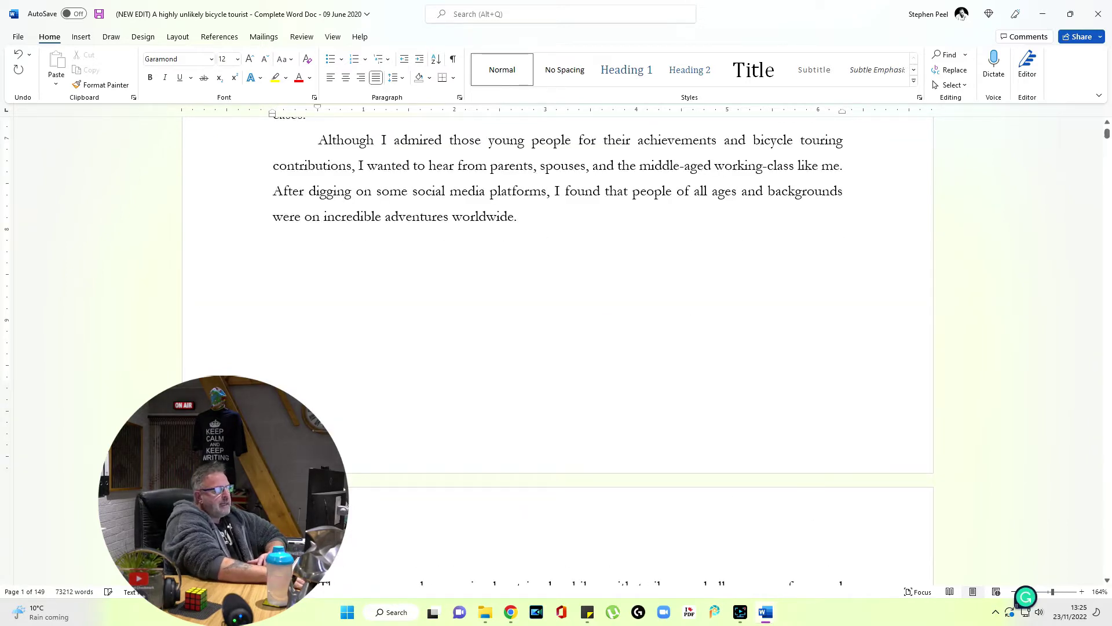
{"action": "scroll", "coordinate": [556, 348], "scroll_direction": "down", "scroll_amount": 4}
{"action": "scroll", "coordinate": [644, 277], "scroll_direction": "down", "scroll_amount": 2}
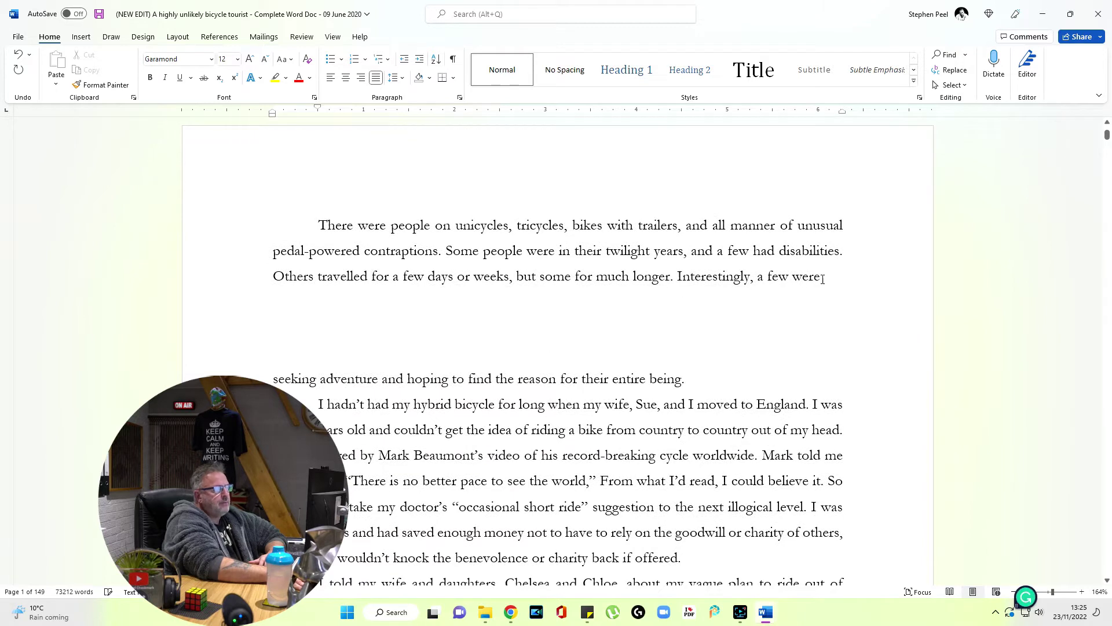
{"action": "scroll", "coordinate": [459, 339], "scroll_direction": "up", "scroll_amount": 2}
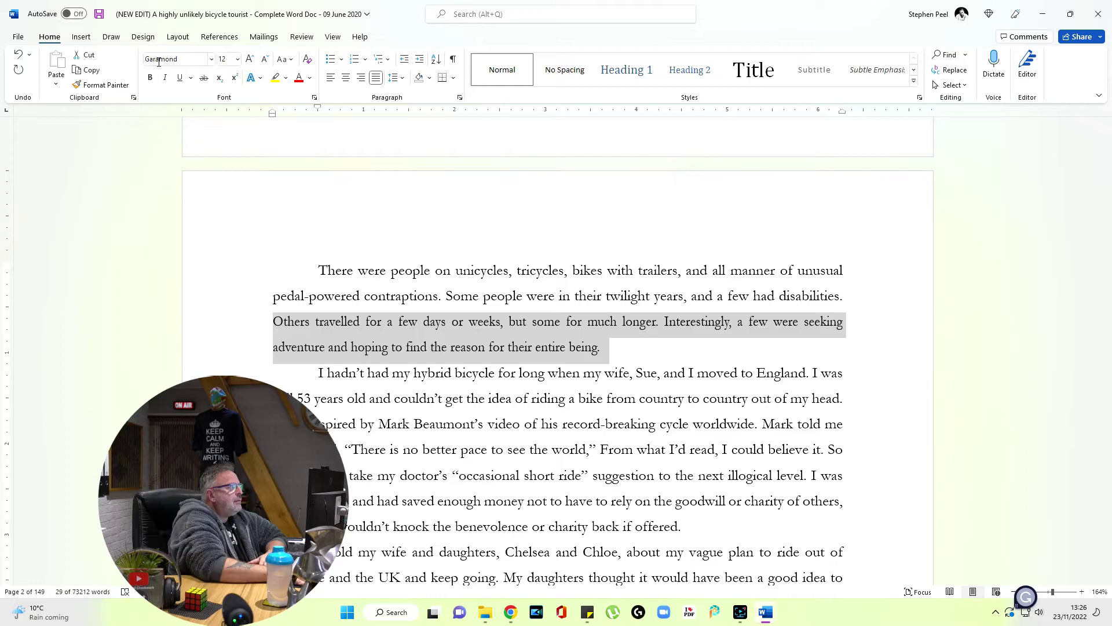
{"action": "left_click", "coordinate": [19, 56]}
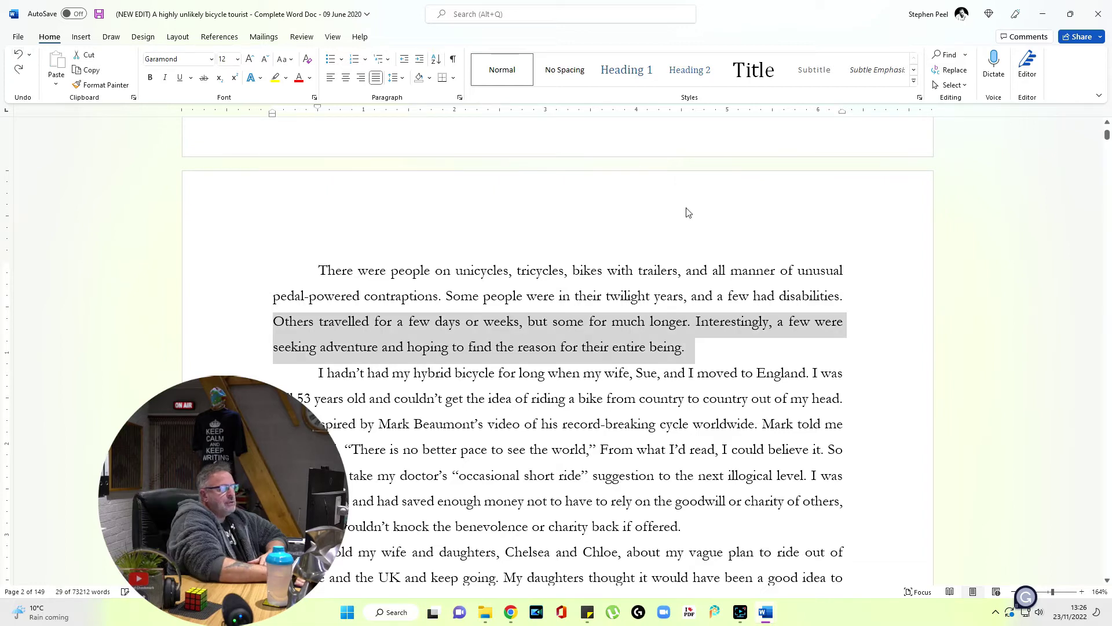
{"action": "left_click", "coordinate": [782, 348]}
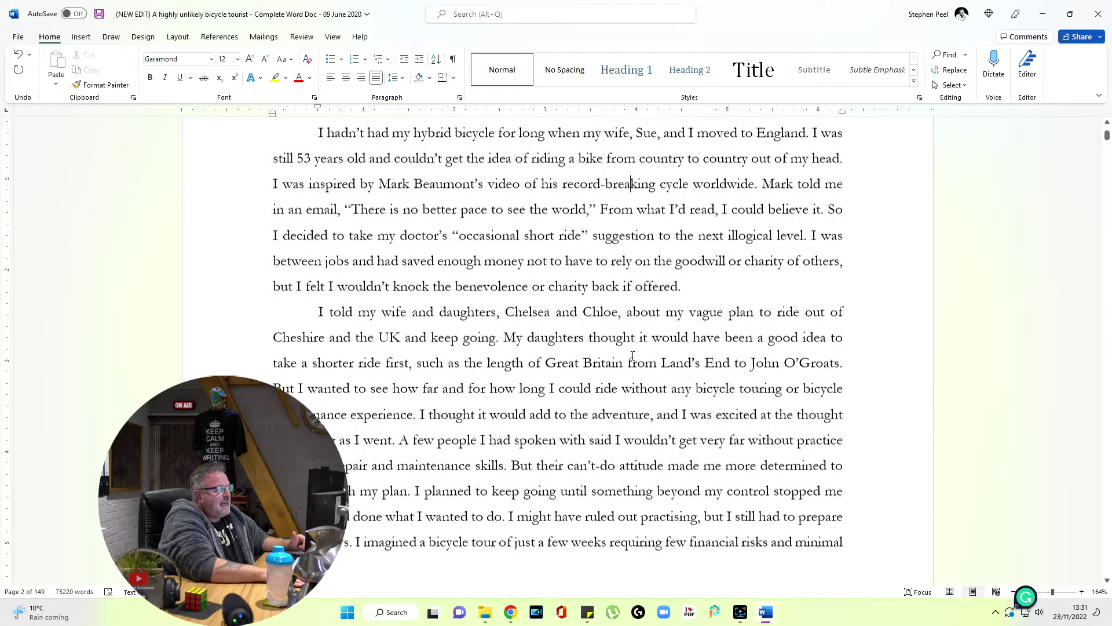
Select the runt word 'planning' ending the page-2 paragraph, then clear the selection
{"action": "scroll", "coordinate": [633, 355], "scroll_direction": "down", "scroll_amount": 2}
{"action": "scroll", "coordinate": [629, 336], "scroll_direction": "up", "scroll_amount": 2}
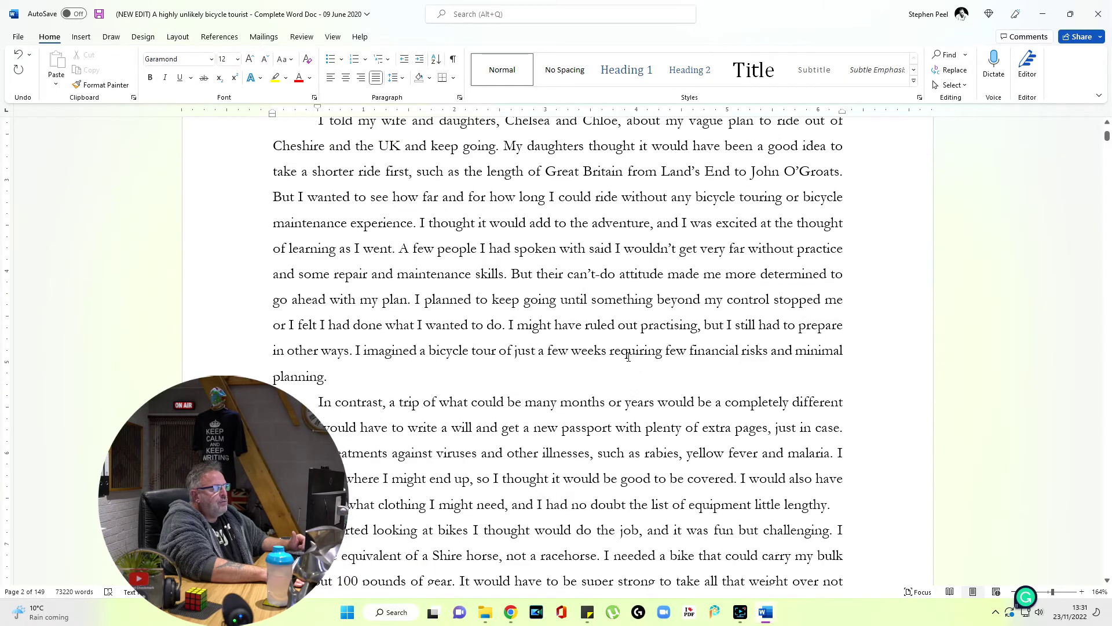
{"action": "scroll", "coordinate": [365, 380], "scroll_direction": "down", "scroll_amount": 1}
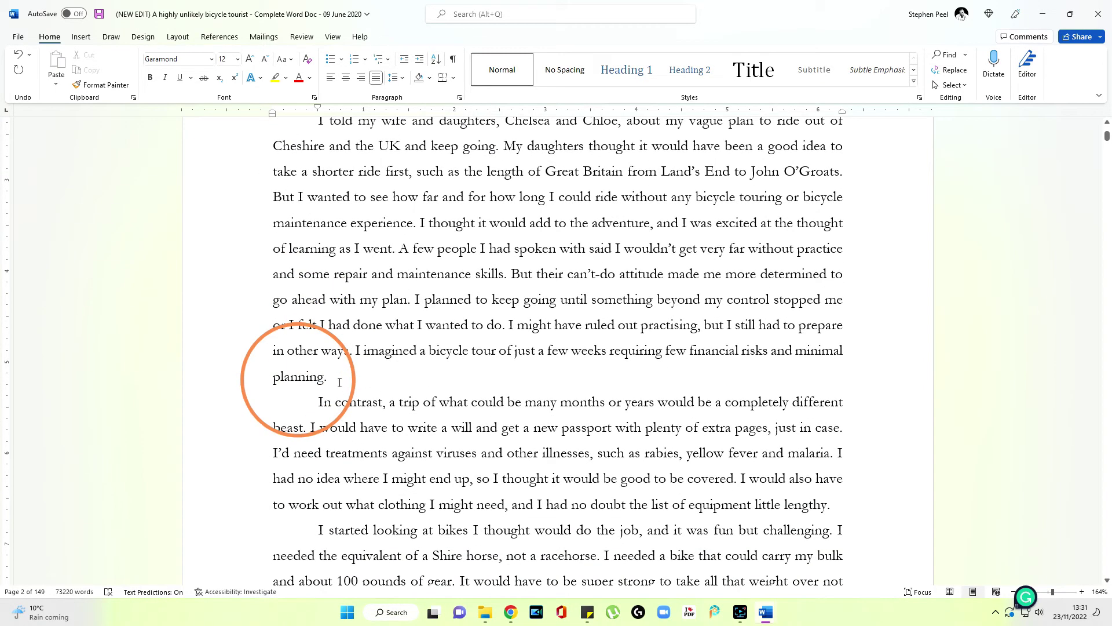
{"action": "double_click", "coordinate": [327, 379]}
{"action": "left_click", "coordinate": [502, 422]}
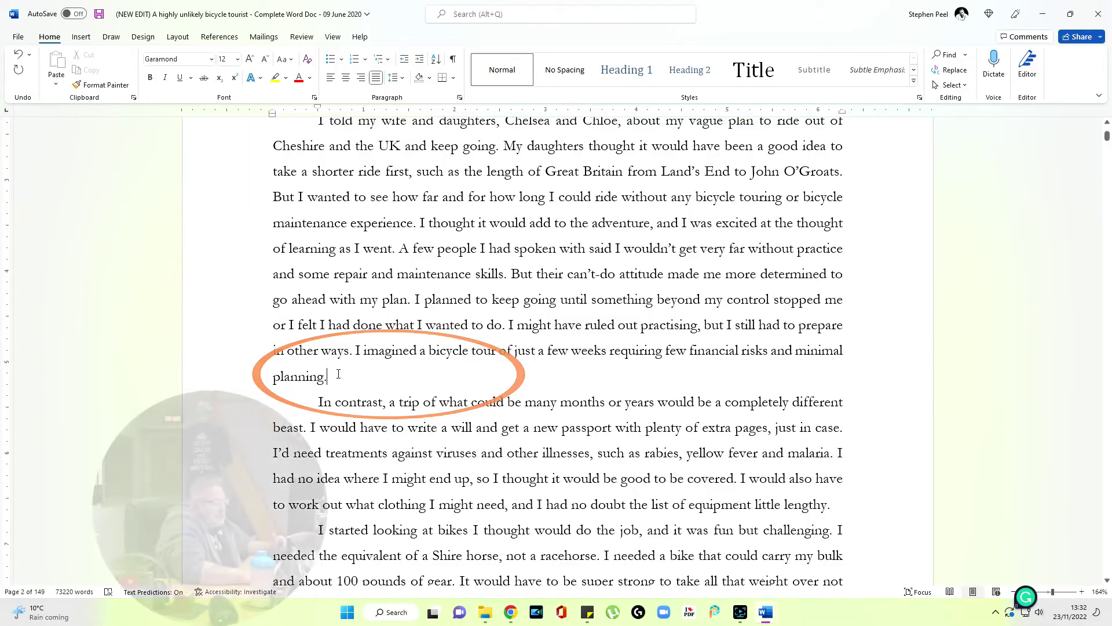
{"action": "left_click", "coordinate": [328, 377]}
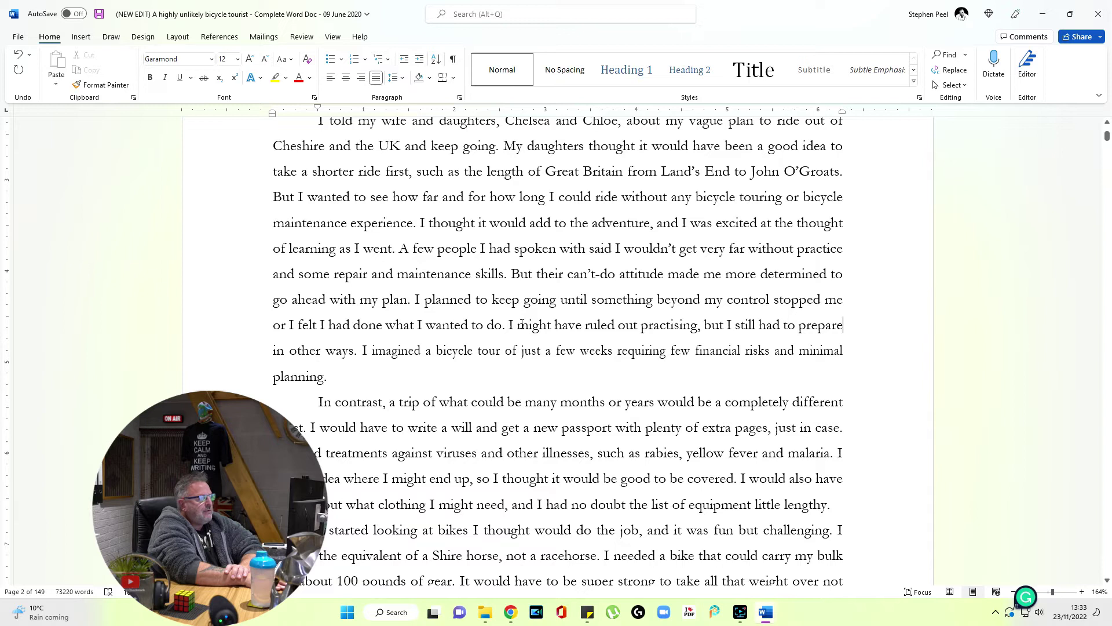
Turn on kerning for fonts for the text 'I might have ruled out practising… prepare'
{"action": "left_click_drag", "start_coordinate": [520, 324], "coordinate": [844, 324]}
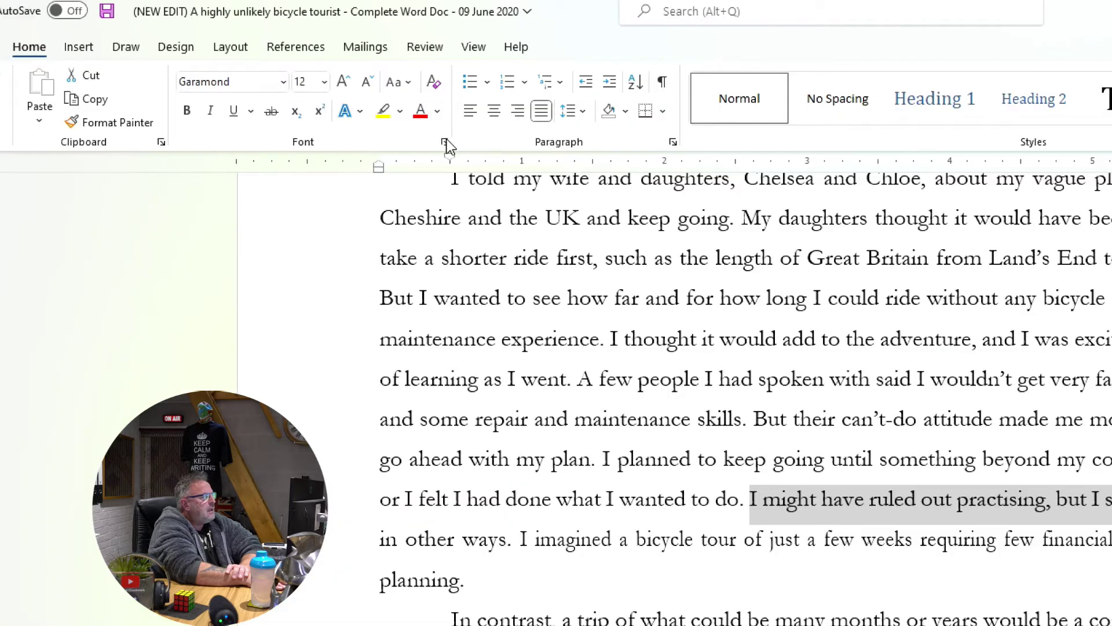
{"action": "left_click", "coordinate": [445, 143]}
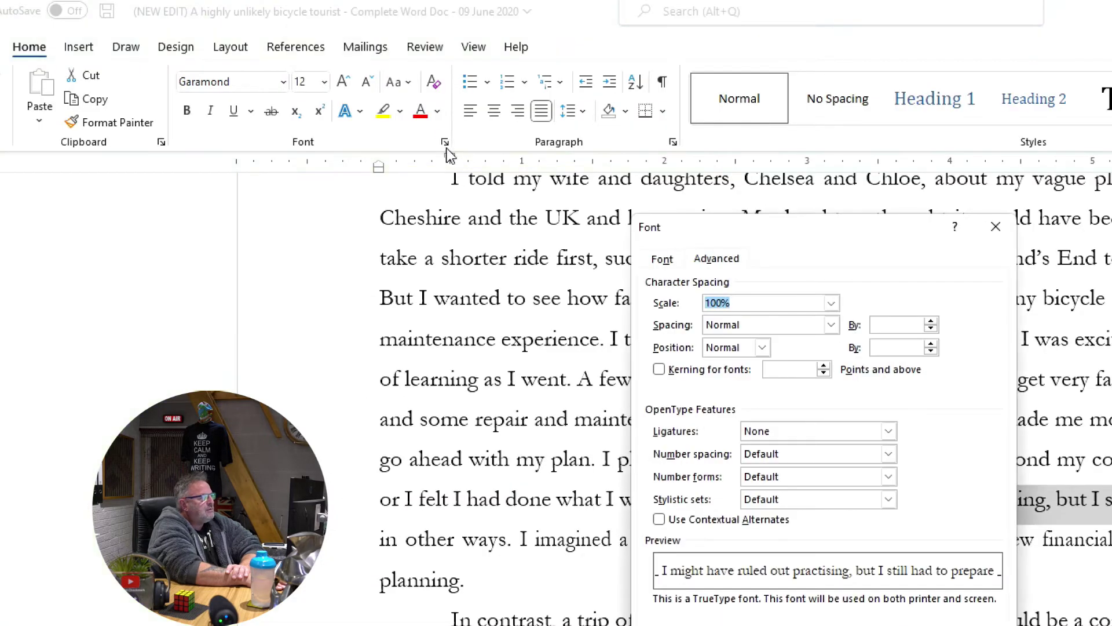
{"action": "left_click", "coordinate": [686, 370]}
{"action": "key", "text": "Return"}
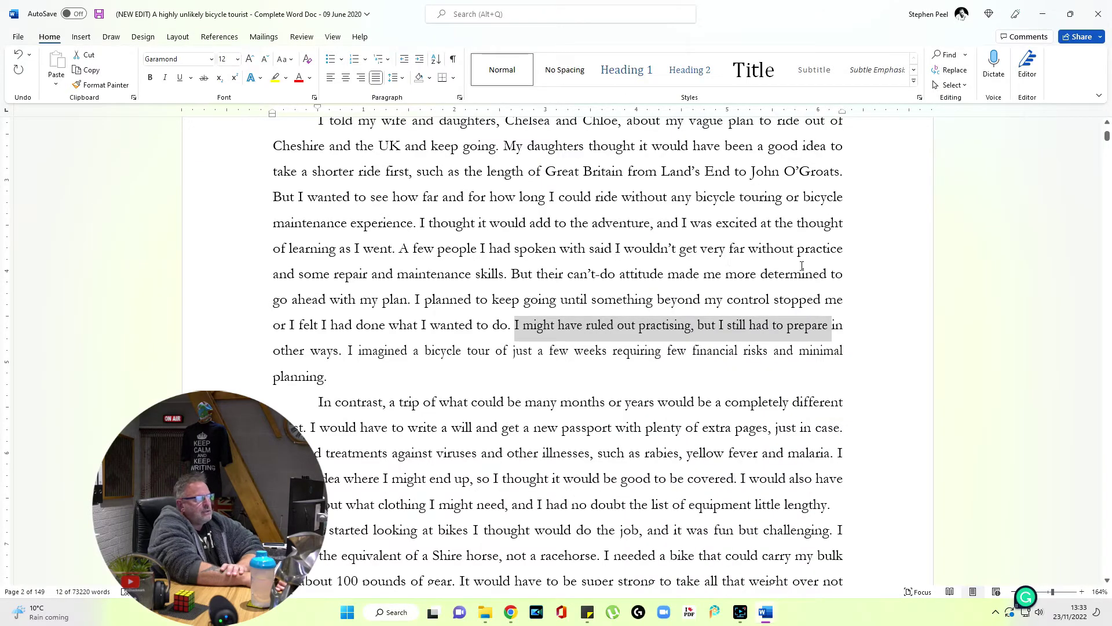
{"action": "left_click", "coordinate": [830, 325]}
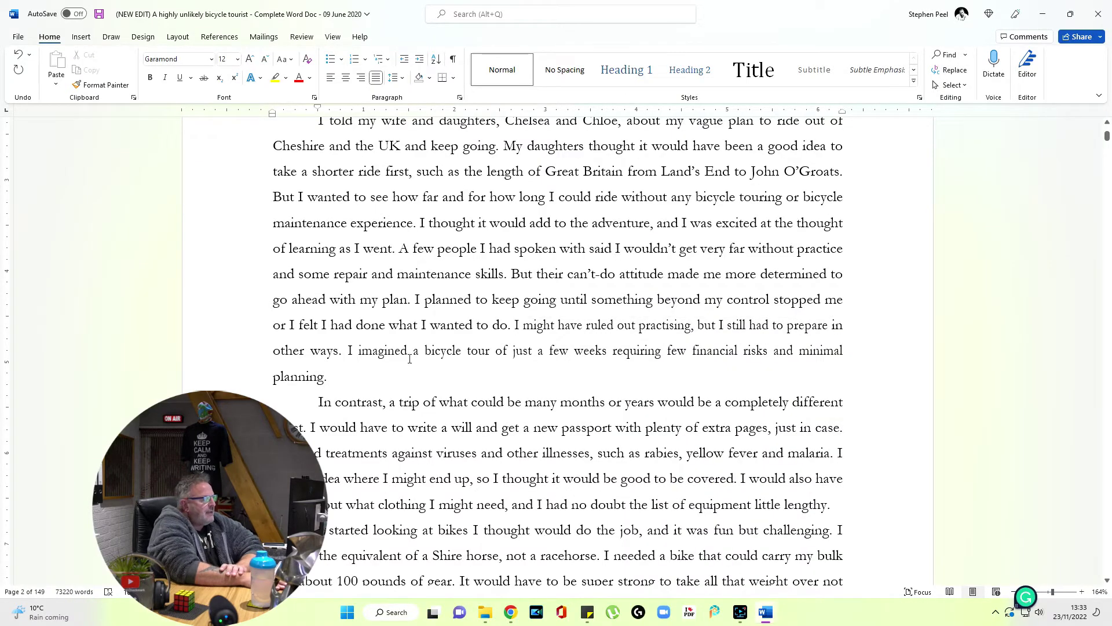
Condense the line from 'other ways' to 'minimal' to 92% character scale
{"action": "left_click_drag", "start_coordinate": [290, 351], "coordinate": [846, 353]}
{"action": "key", "text": "ctrl+d"}
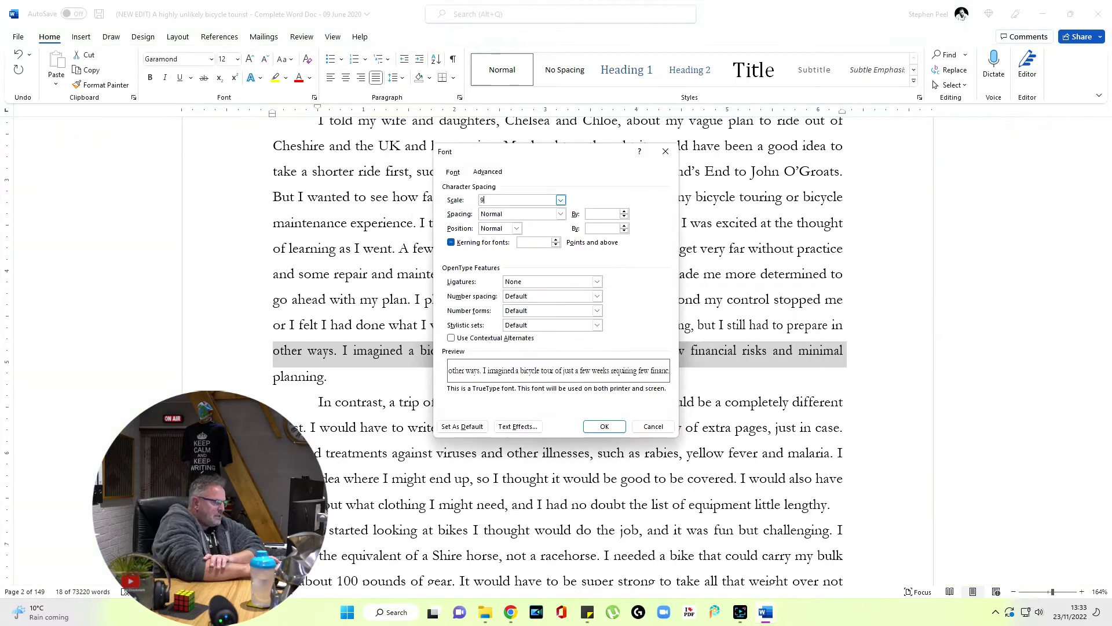
{"action": "left_click", "coordinate": [615, 428]}
{"action": "left_click", "coordinate": [693, 432]}
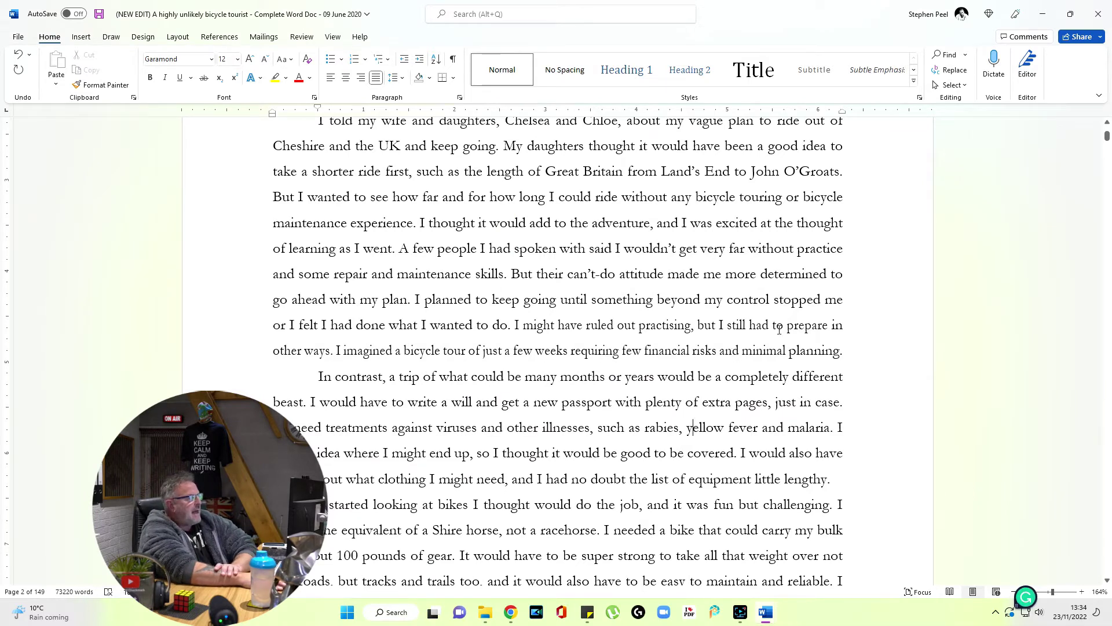
{"action": "left_click", "coordinate": [811, 401]}
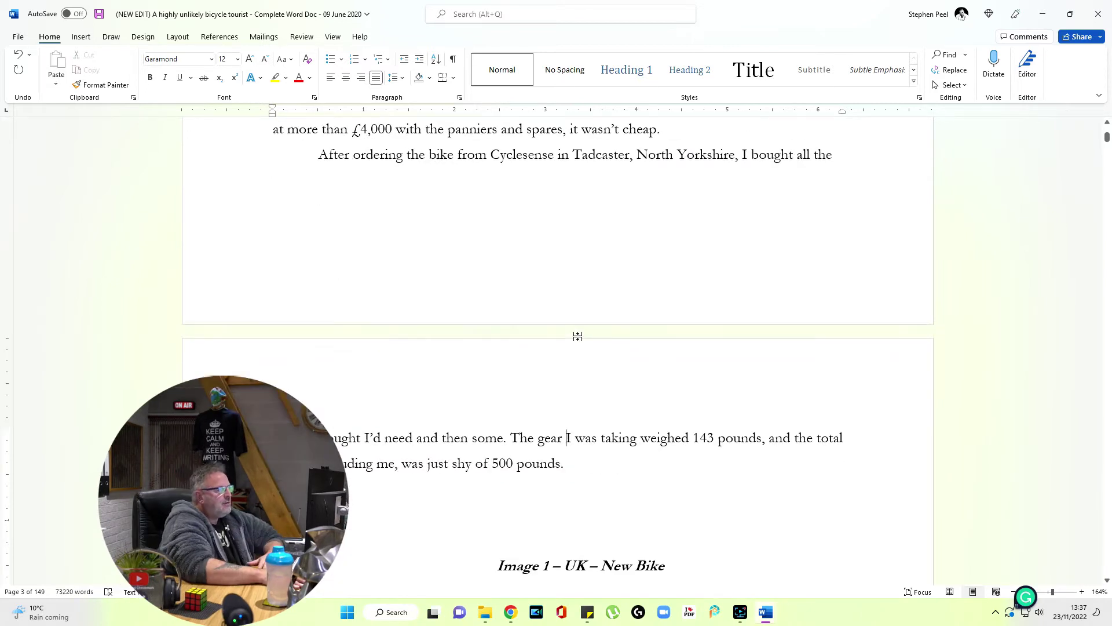
Test pushing the 'After ordering the bike' paragraph down with a blank line, then undo it
{"action": "scroll", "coordinate": [579, 336], "scroll_direction": "up", "scroll_amount": 4}
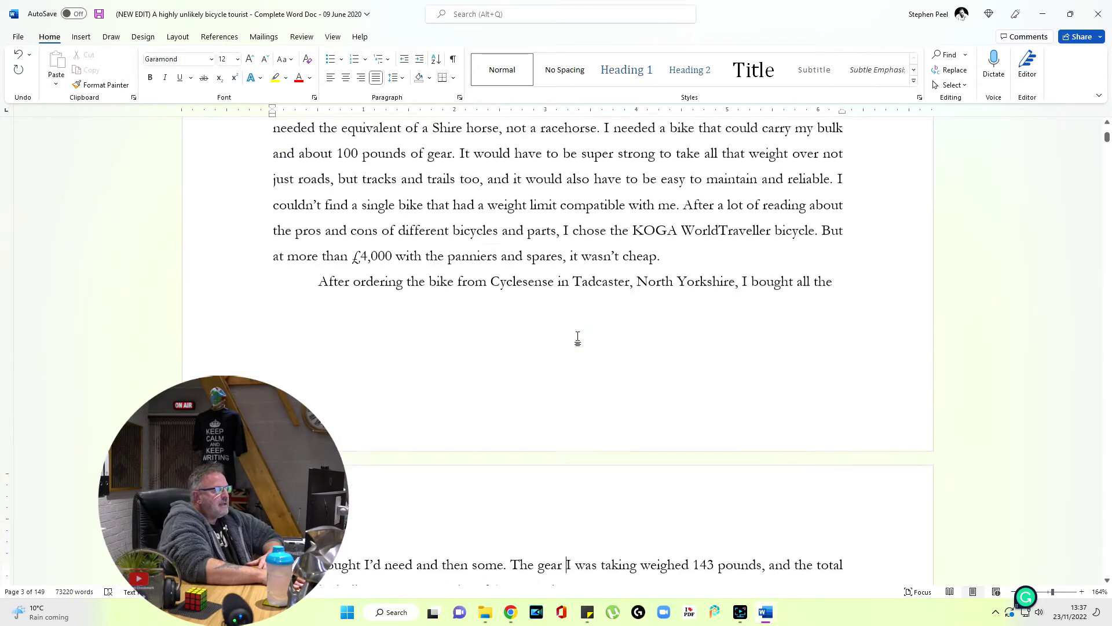
{"action": "scroll", "coordinate": [585, 351], "scroll_direction": "up", "scroll_amount": 2}
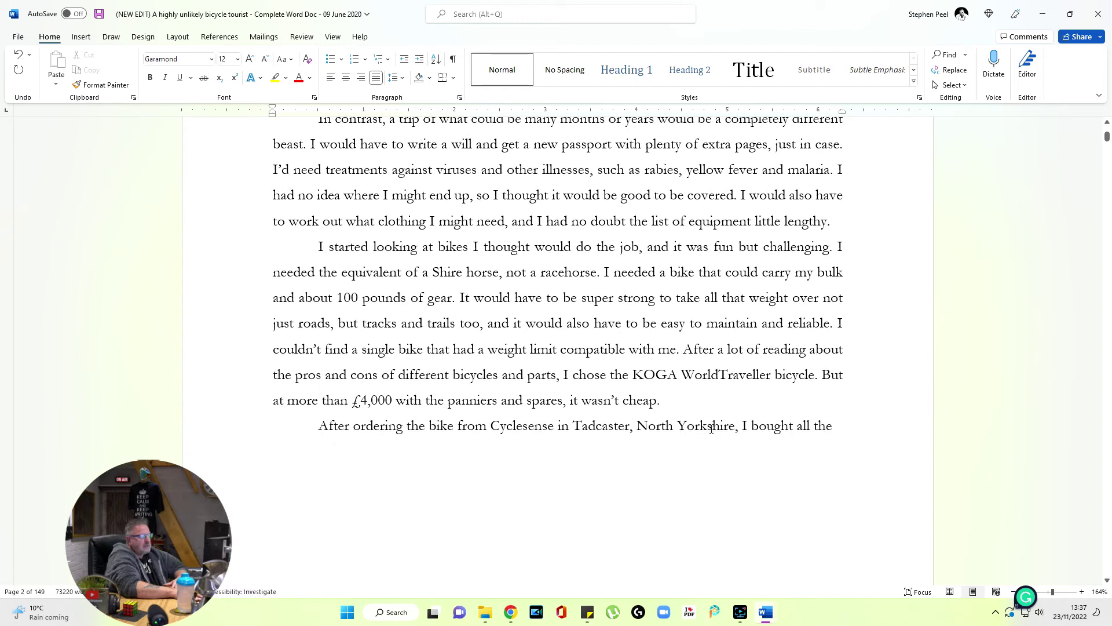
{"action": "scroll", "coordinate": [829, 348], "scroll_direction": "down", "scroll_amount": 5}
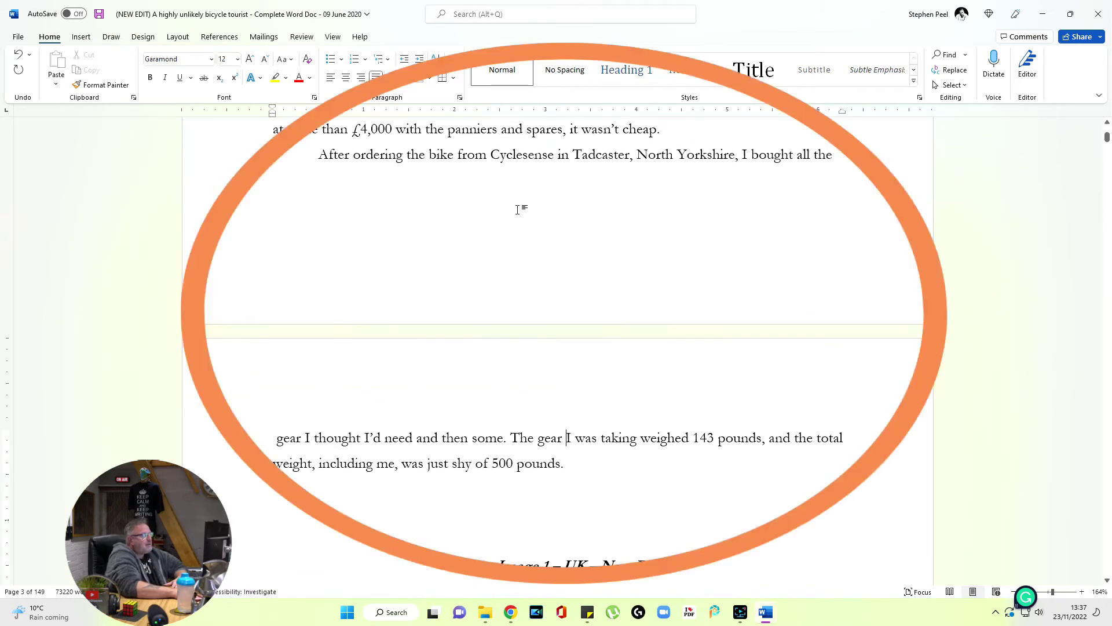
{"action": "scroll", "coordinate": [578, 461], "scroll_direction": "up", "scroll_amount": 3}
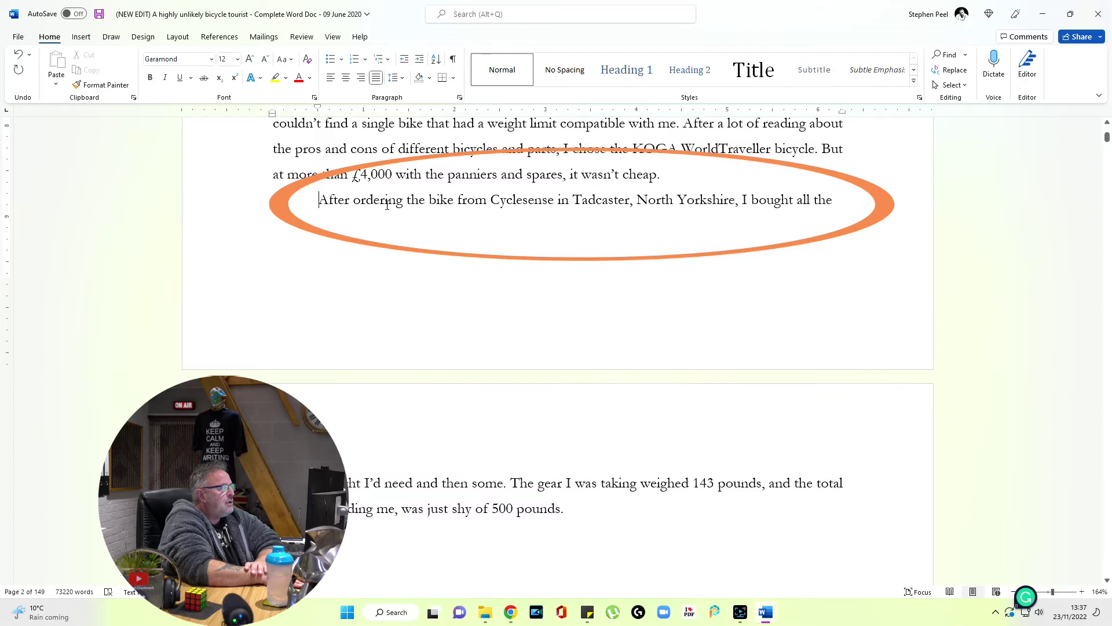
{"action": "key", "text": "Return"}
{"action": "key", "text": "Return"}
{"action": "key", "text": "Return"}
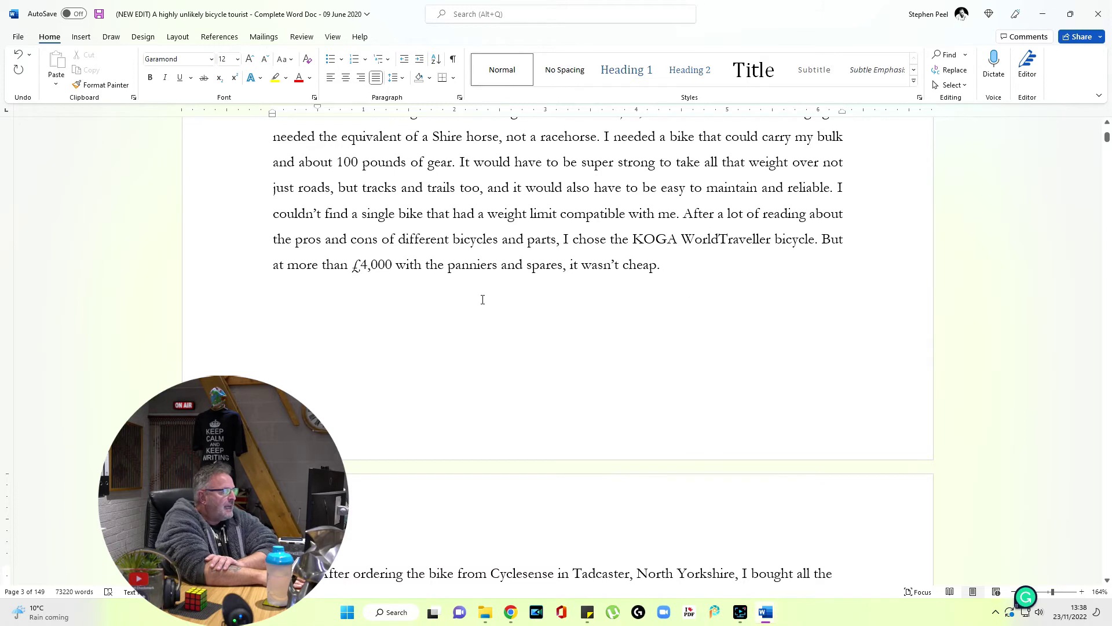
{"action": "scroll", "coordinate": [546, 341], "scroll_direction": "down", "scroll_amount": 1}
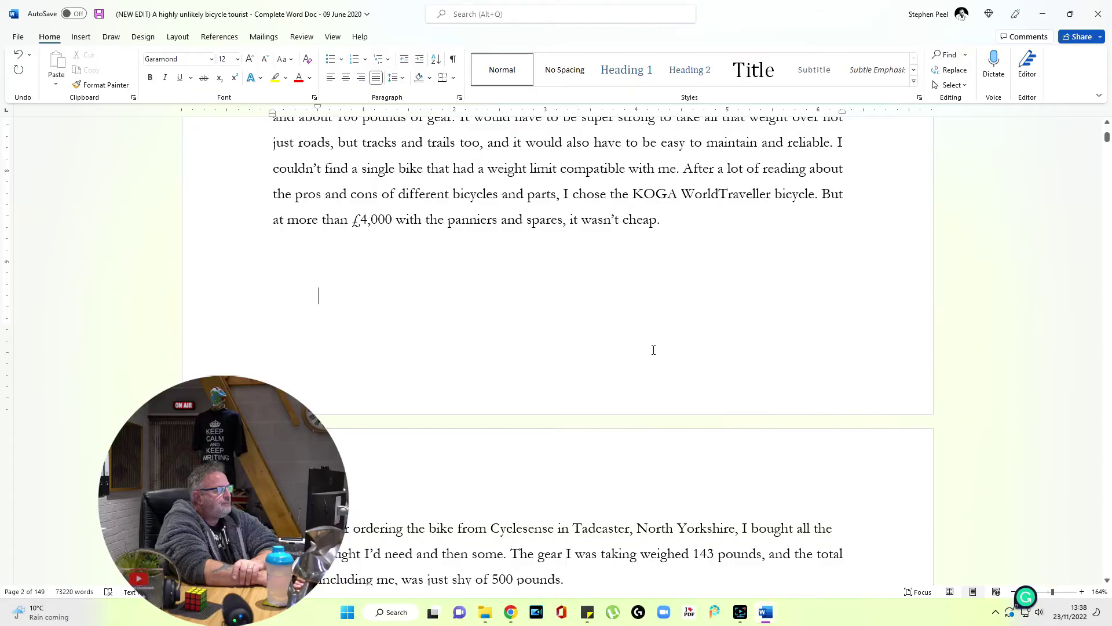
{"action": "left_click", "coordinate": [18, 57]}
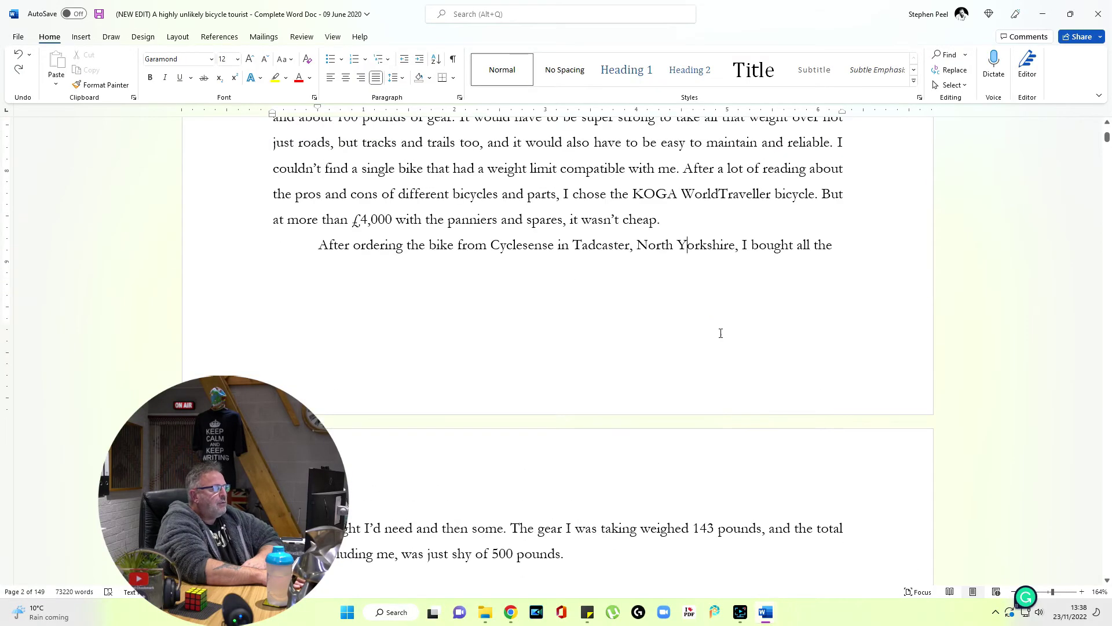
Delete the gap so the 'After ordering the bike' paragraph text rejoins, then check it
{"action": "key", "text": "Delete"}
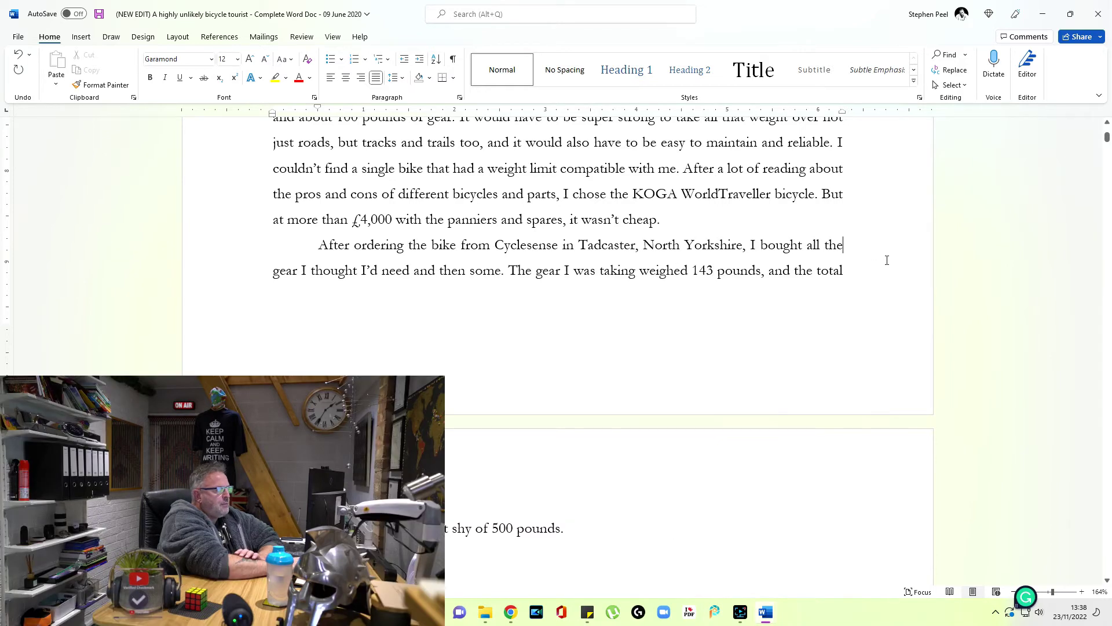
{"action": "scroll", "coordinate": [637, 261], "scroll_direction": "up", "scroll_amount": 2}
{"action": "left_click_drag", "start_coordinate": [344, 383], "coordinate": [843, 409]}
{"action": "left_click", "coordinate": [699, 405]}
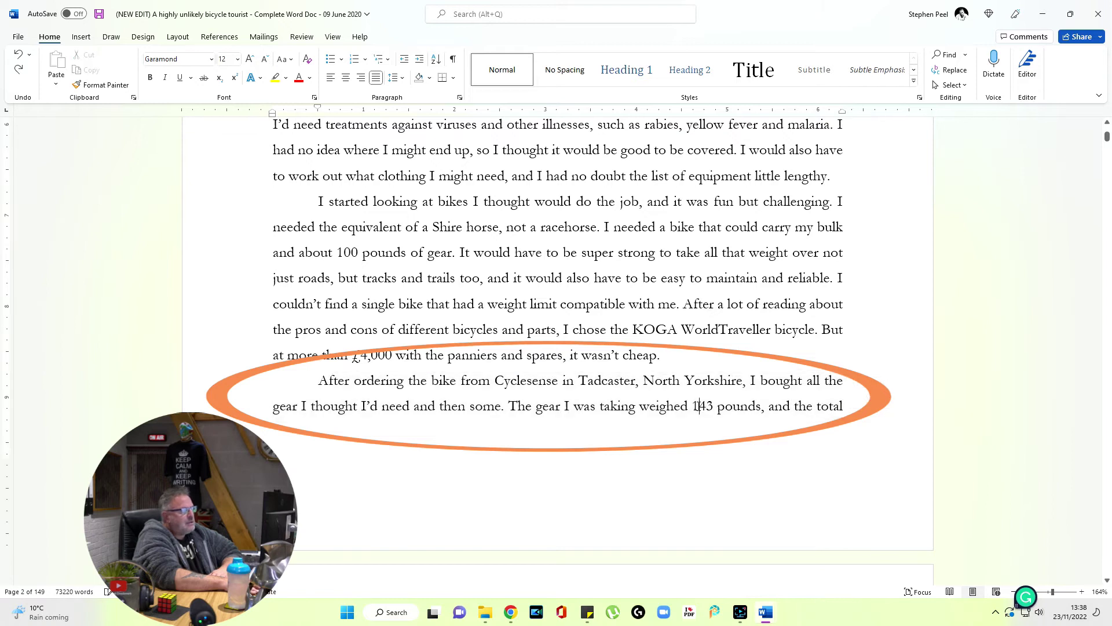
{"action": "left_click", "coordinate": [843, 407]}
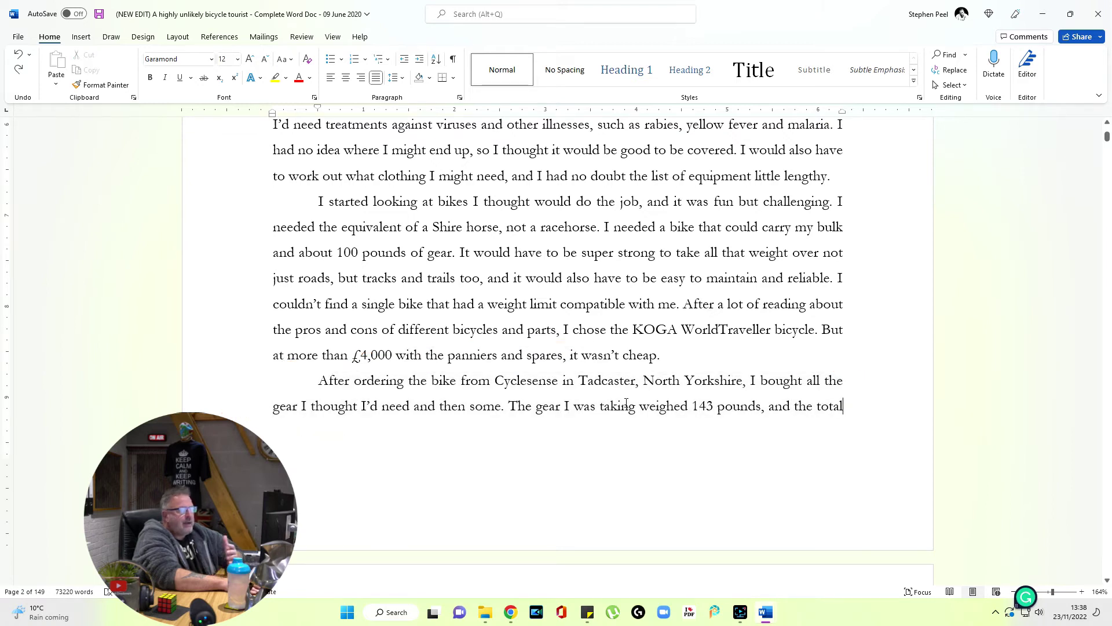
{"action": "scroll", "coordinate": [614, 405], "scroll_direction": "down", "scroll_amount": 4}
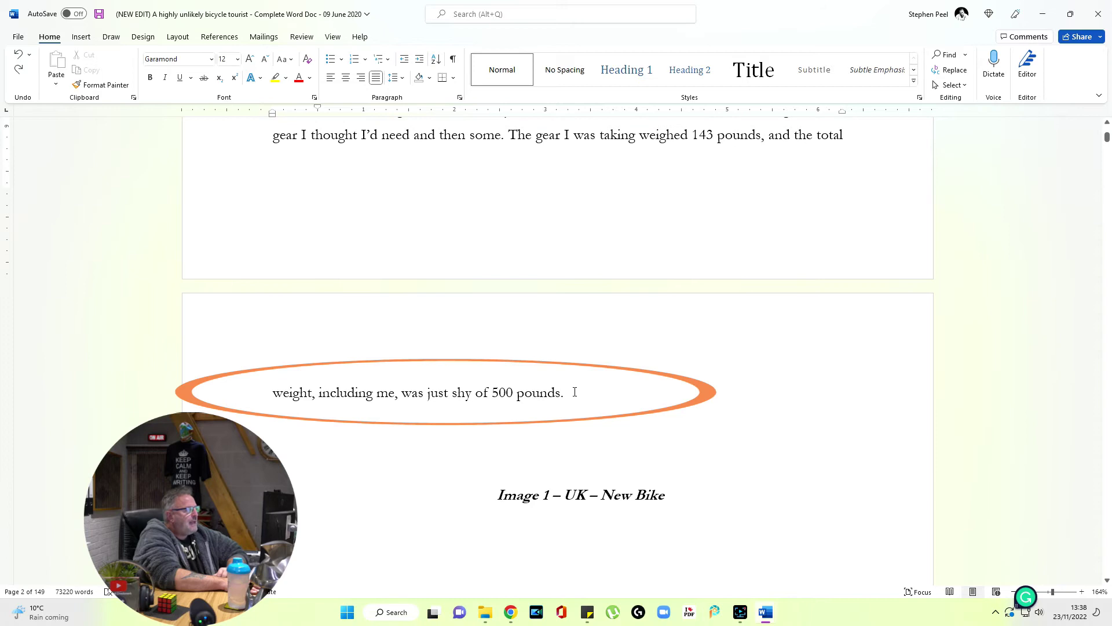
{"action": "left_click_drag", "start_coordinate": [537, 394], "coordinate": [255, 392]}
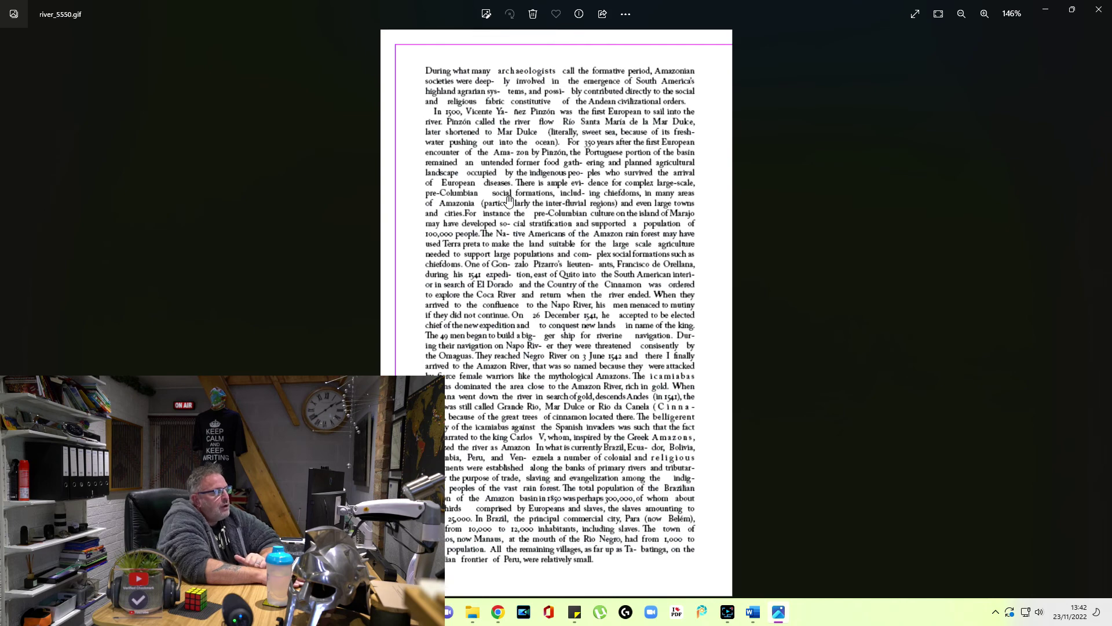
Zoom in and out on river_5550.gif to examine the rivers of white space
{"action": "scroll", "coordinate": [508, 200], "scroll_direction": "up", "scroll_amount": 5}
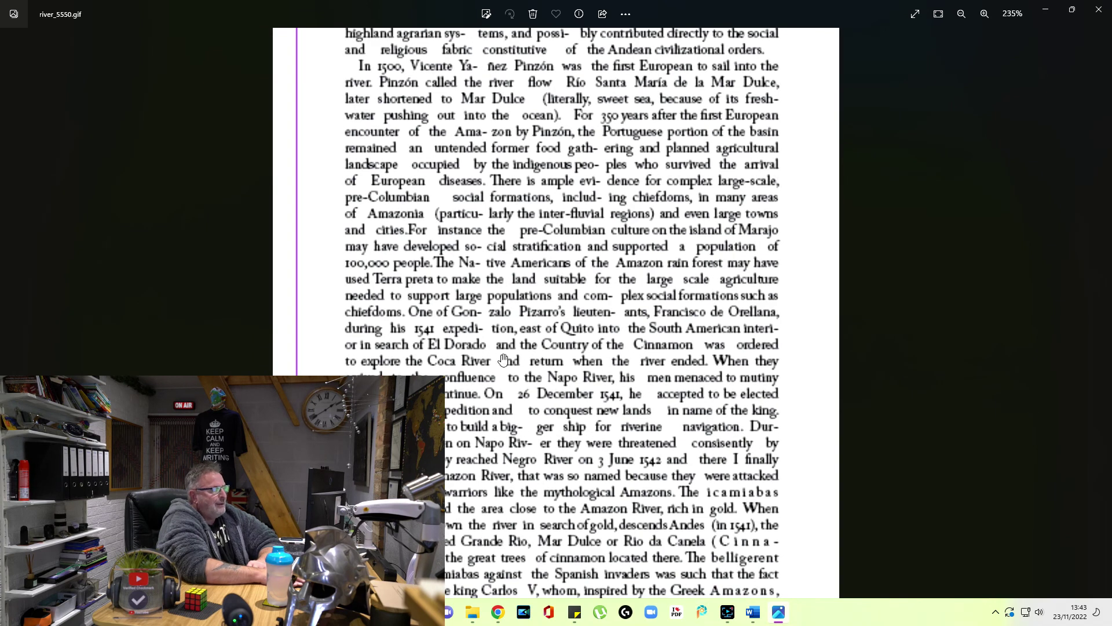
{"action": "scroll", "coordinate": [594, 209], "scroll_direction": "down", "scroll_amount": 3}
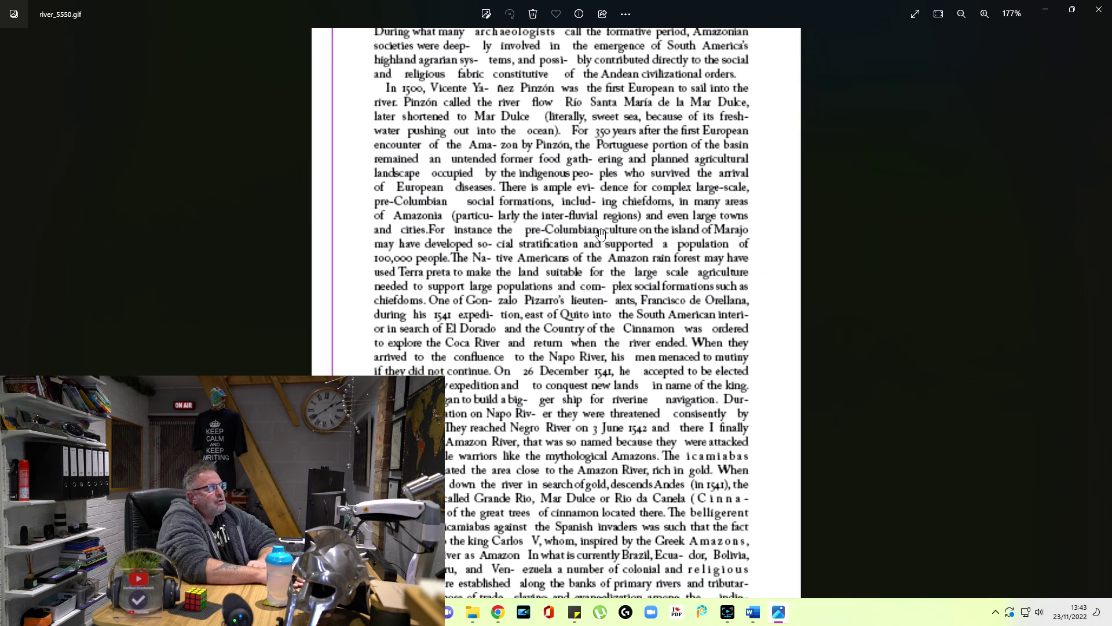